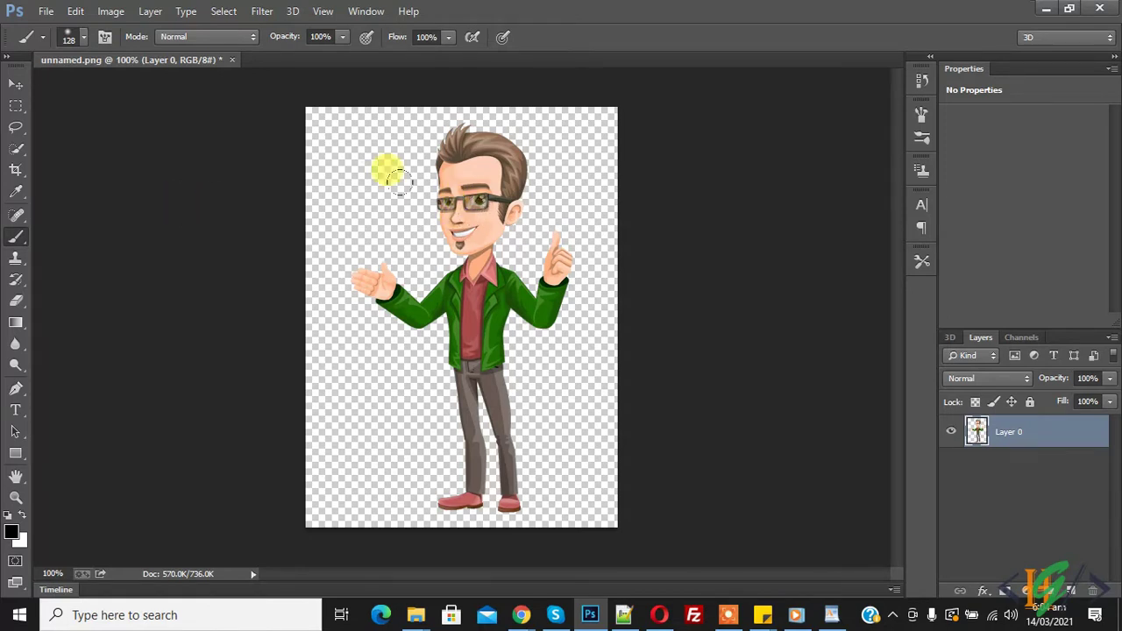
Step: Save a copy of the character as JPEG '1' in Downloads at quality 12 (Maximum)
left_click(48, 13)
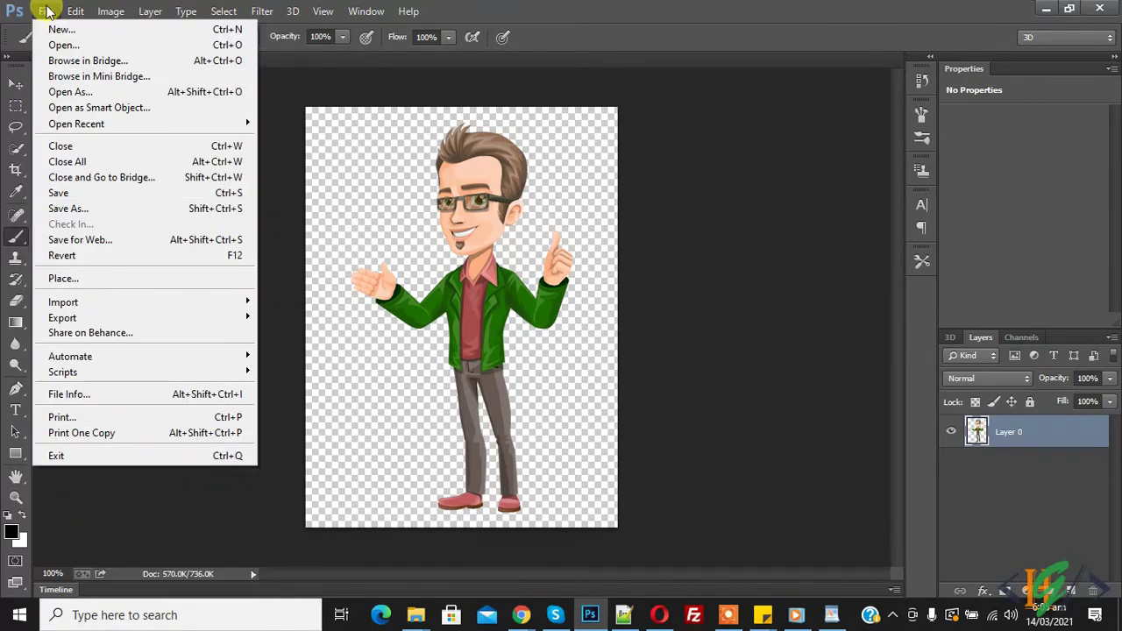
left_click(103, 209)
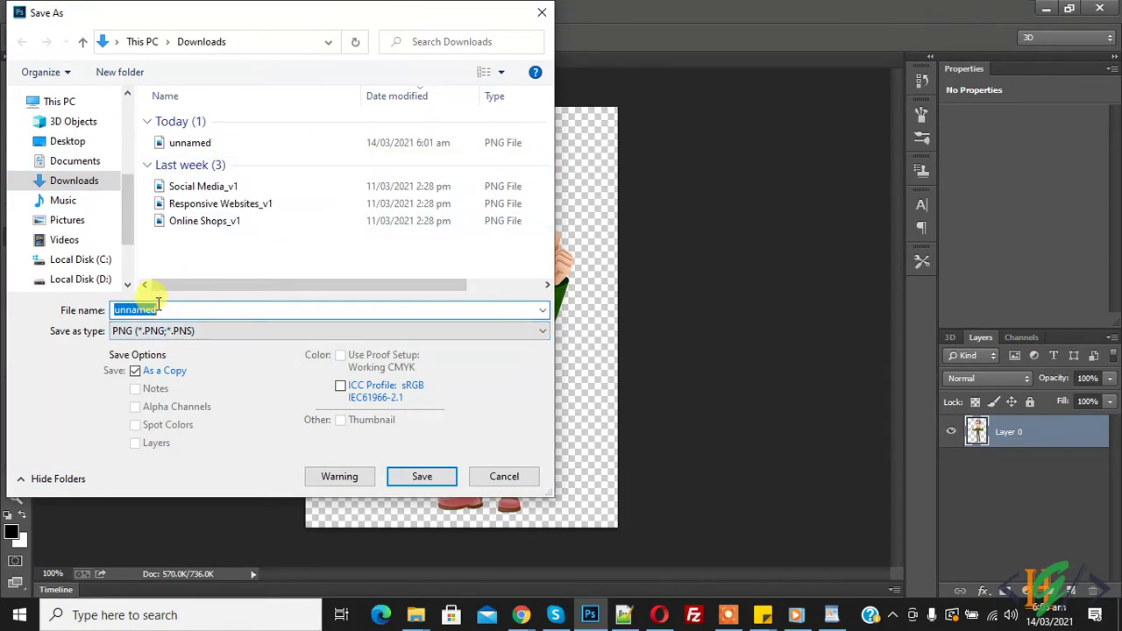
type("1")
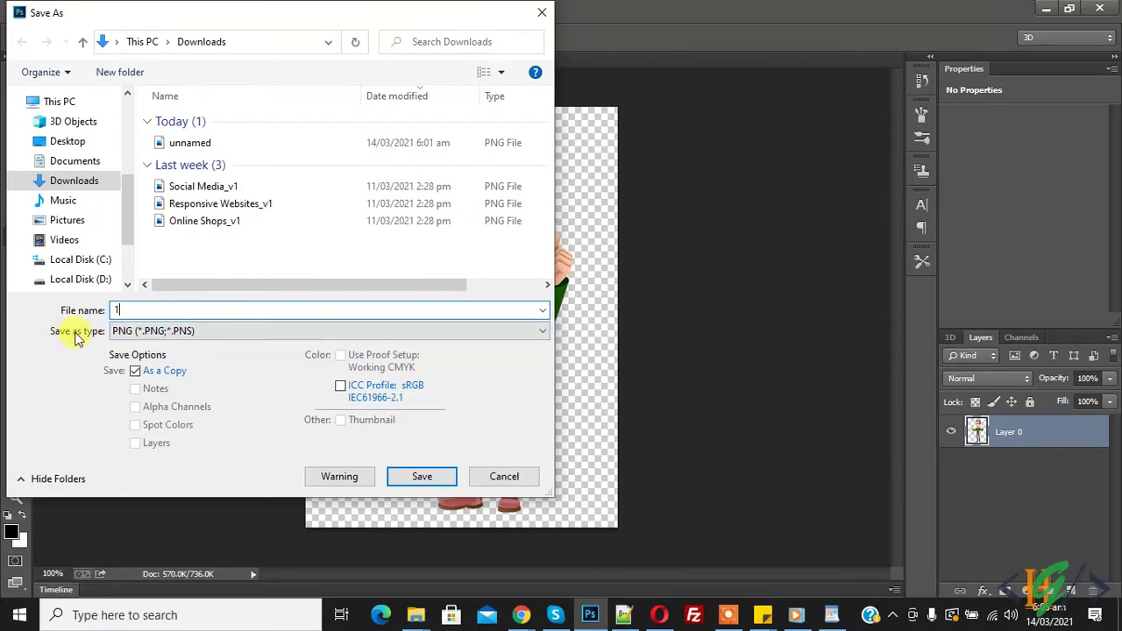
left_click(150, 334)
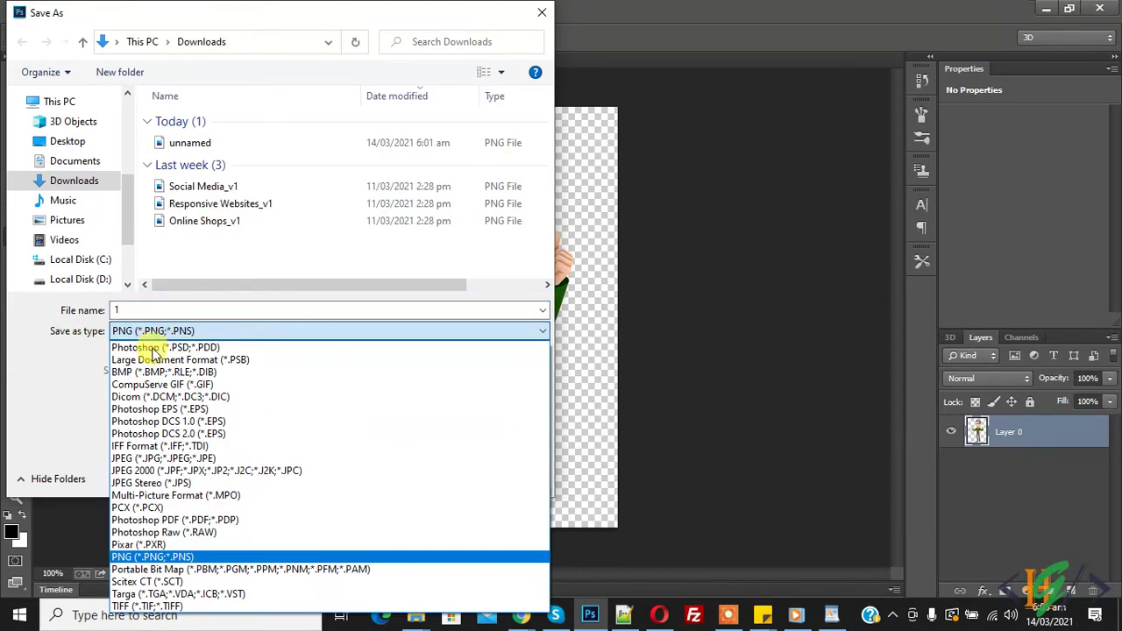
left_click(157, 458)
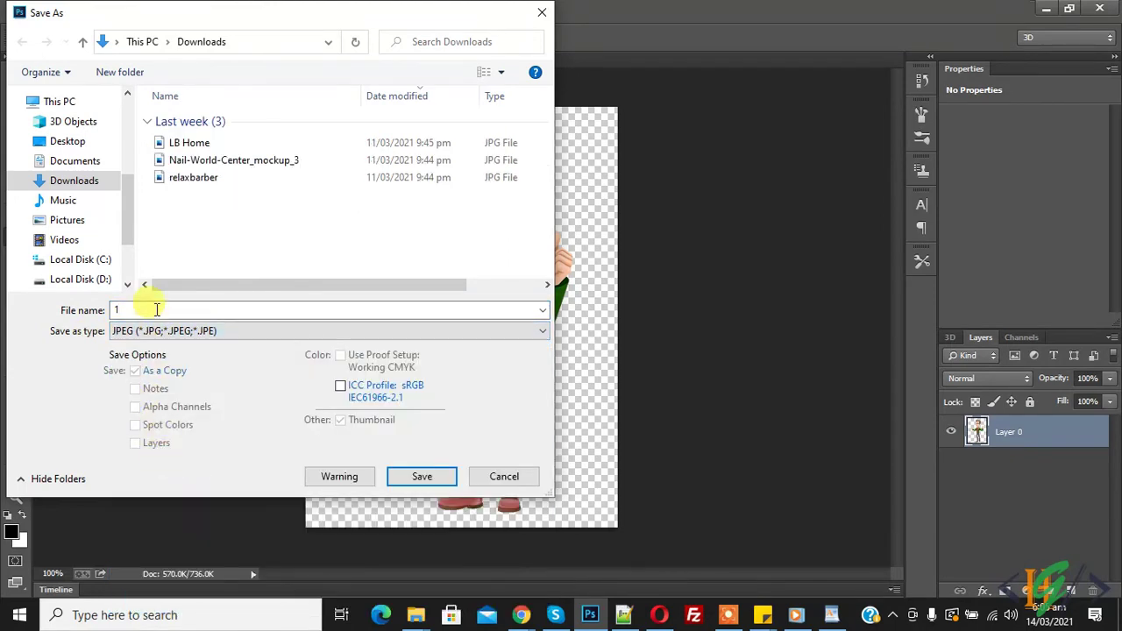
left_click(422, 476)
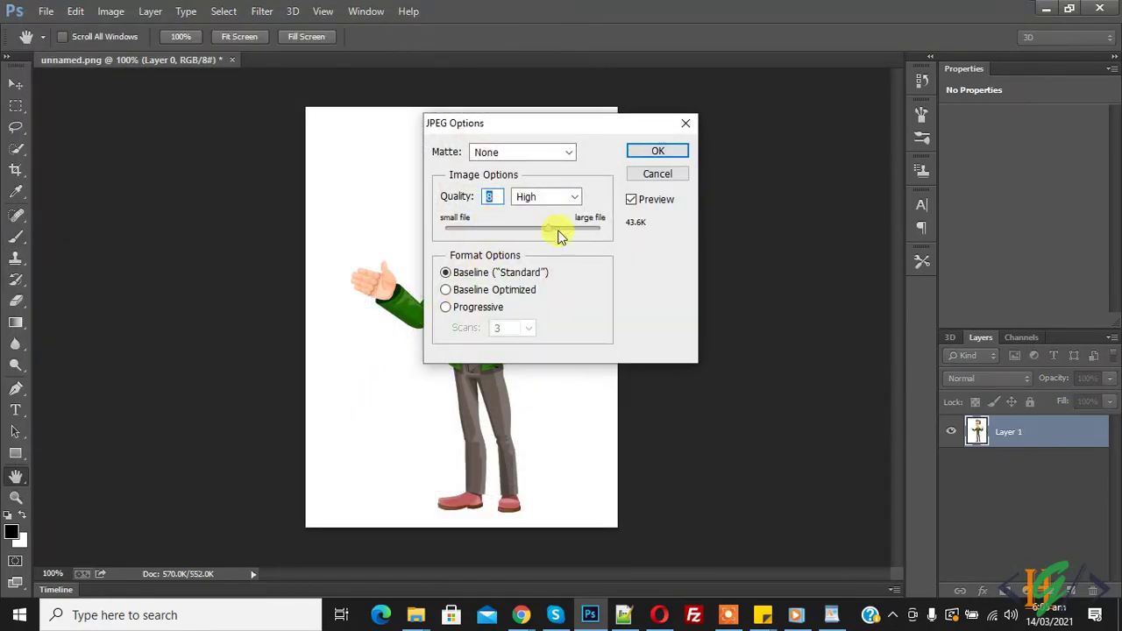
left_click_drag(551, 228, 616, 227)
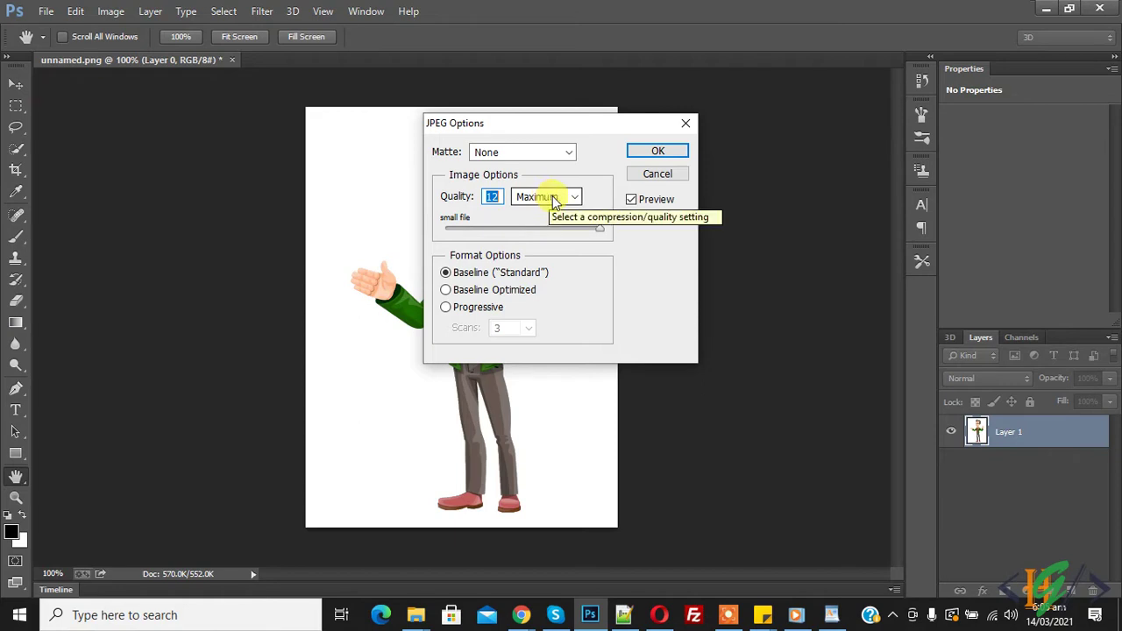
left_click(654, 155)
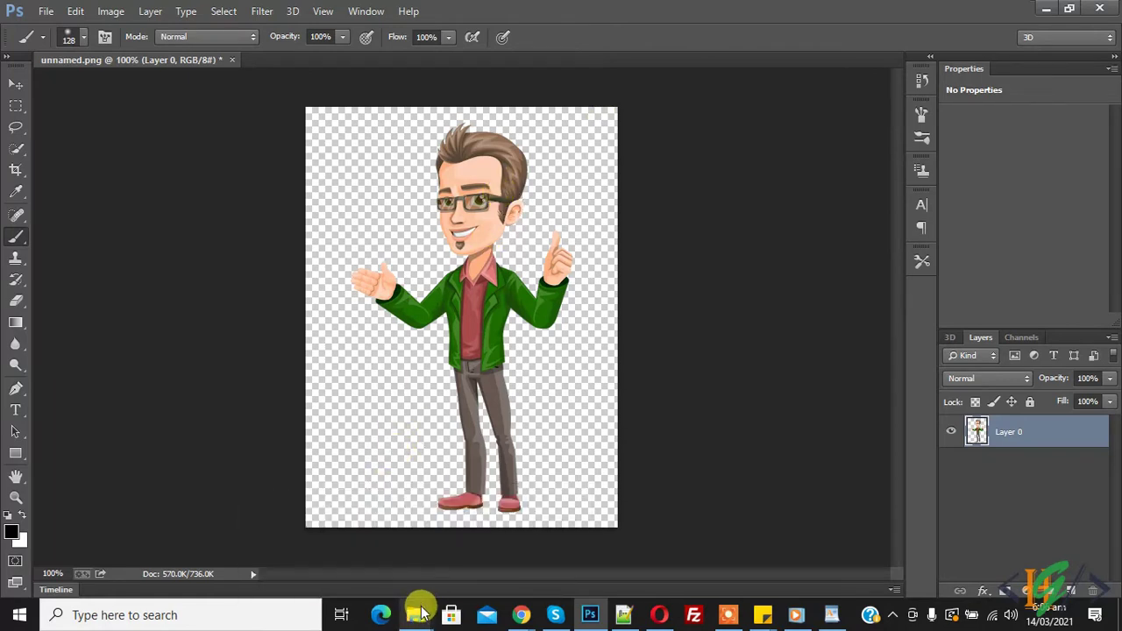
left_click(417, 613)
left_click(544, 551)
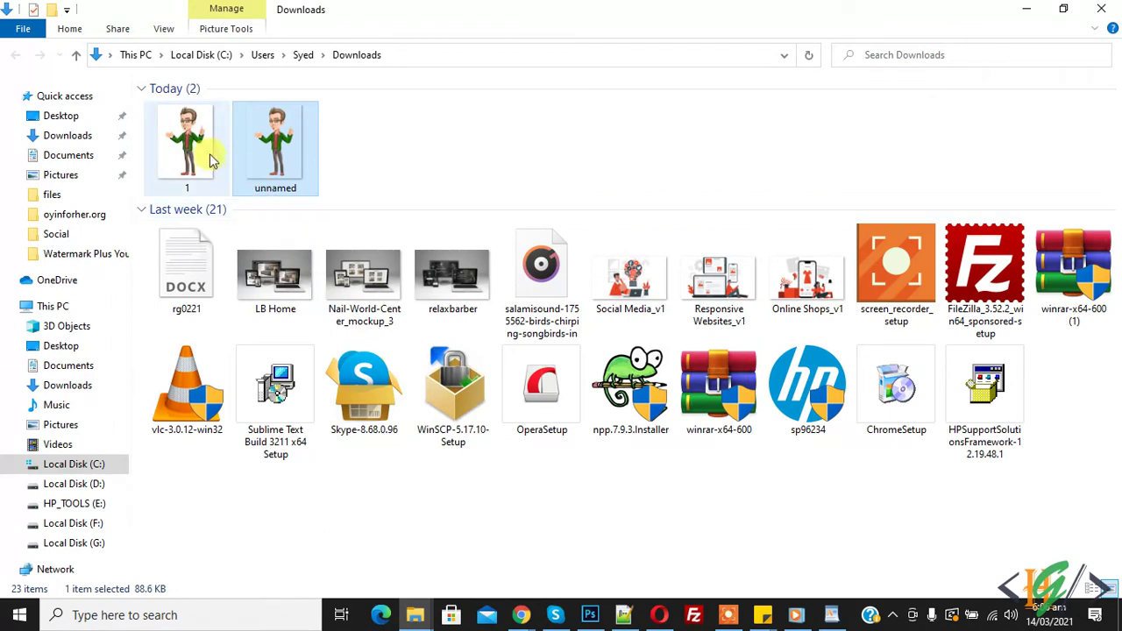
double_click(277, 161)
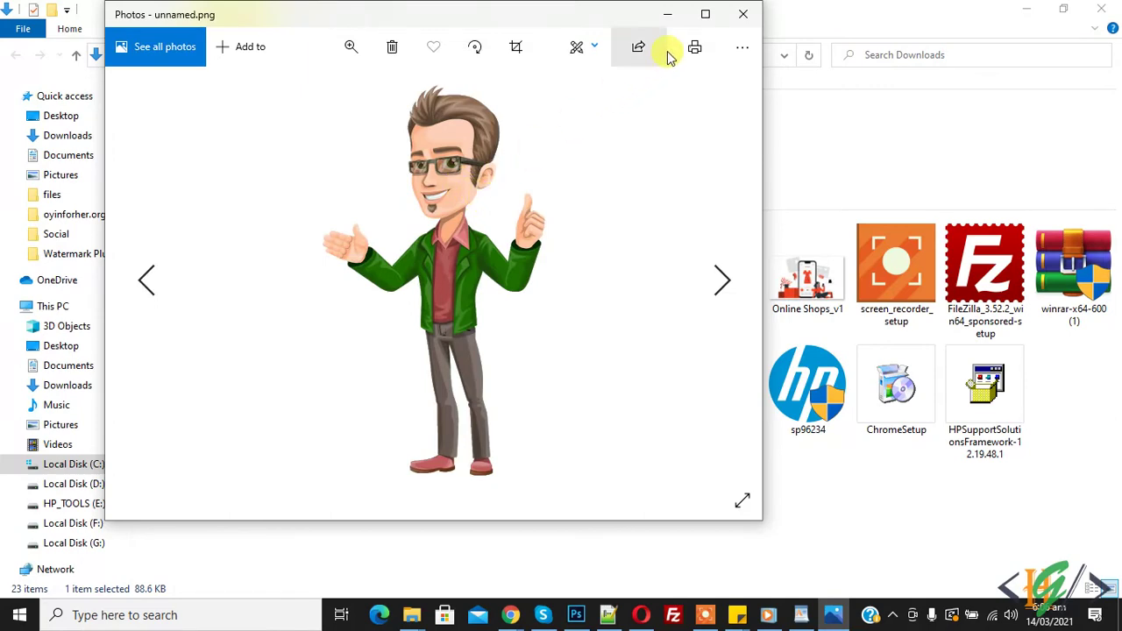
left_click(744, 13)
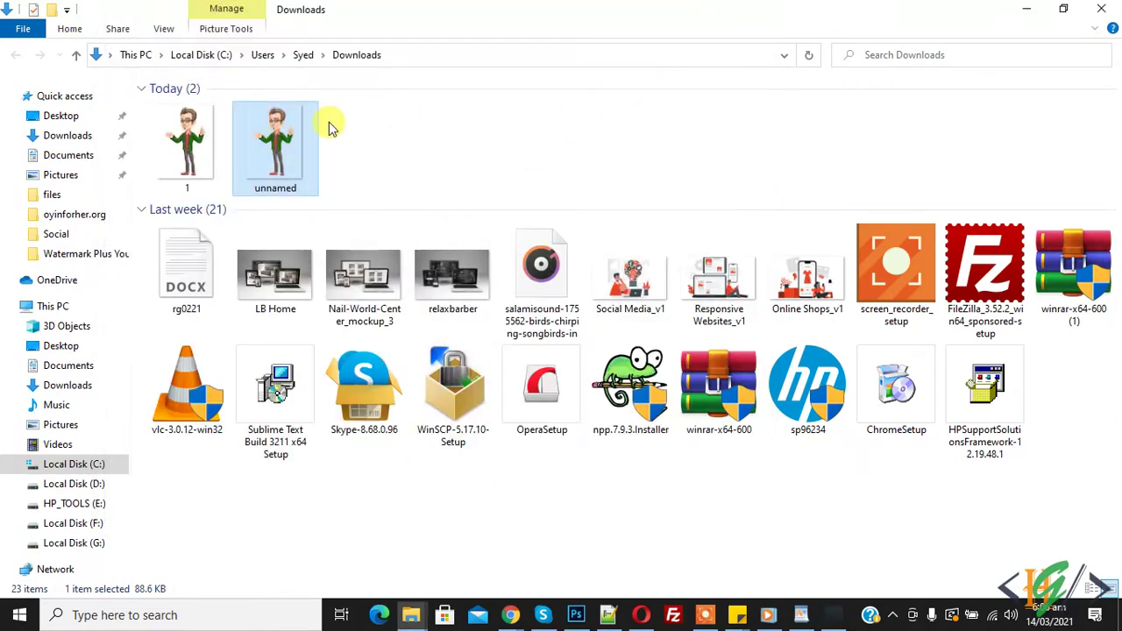
left_click(193, 171)
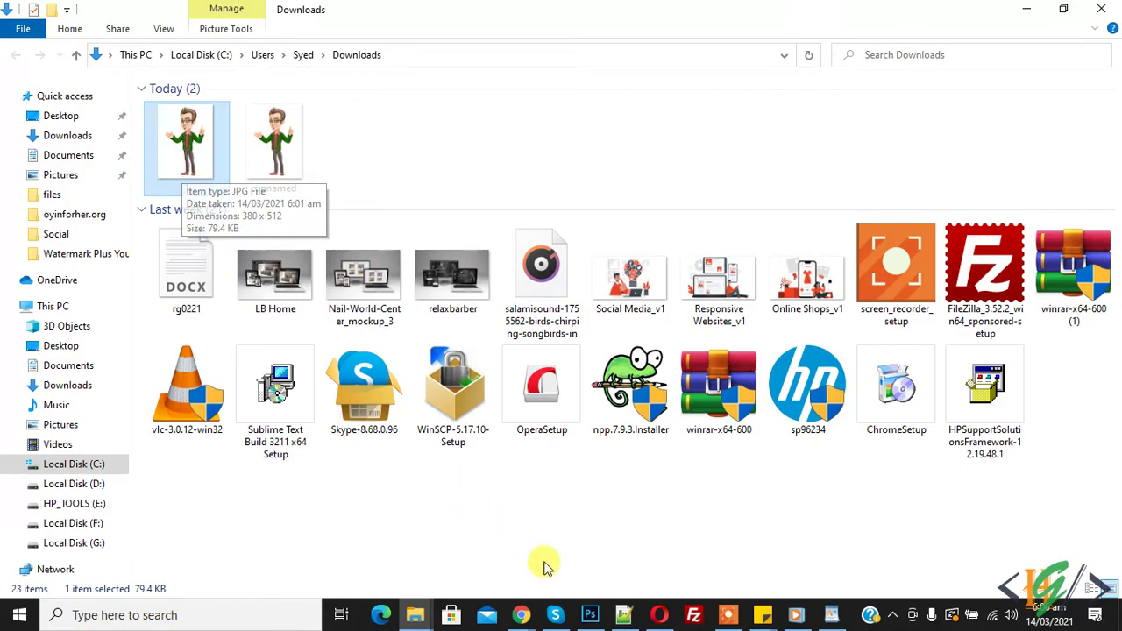
left_click(590, 615)
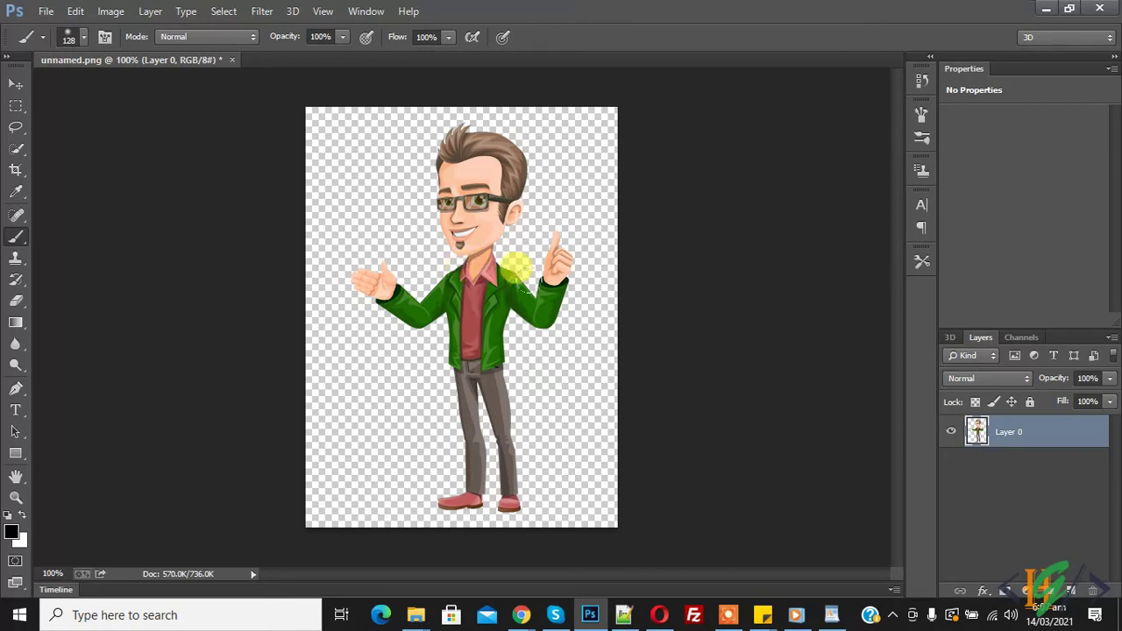
Step: Drag night sky image n from Downloads into the document, stretch it sideways, and move it beneath the character
mouse_move(434, 613)
left_click(469, 592)
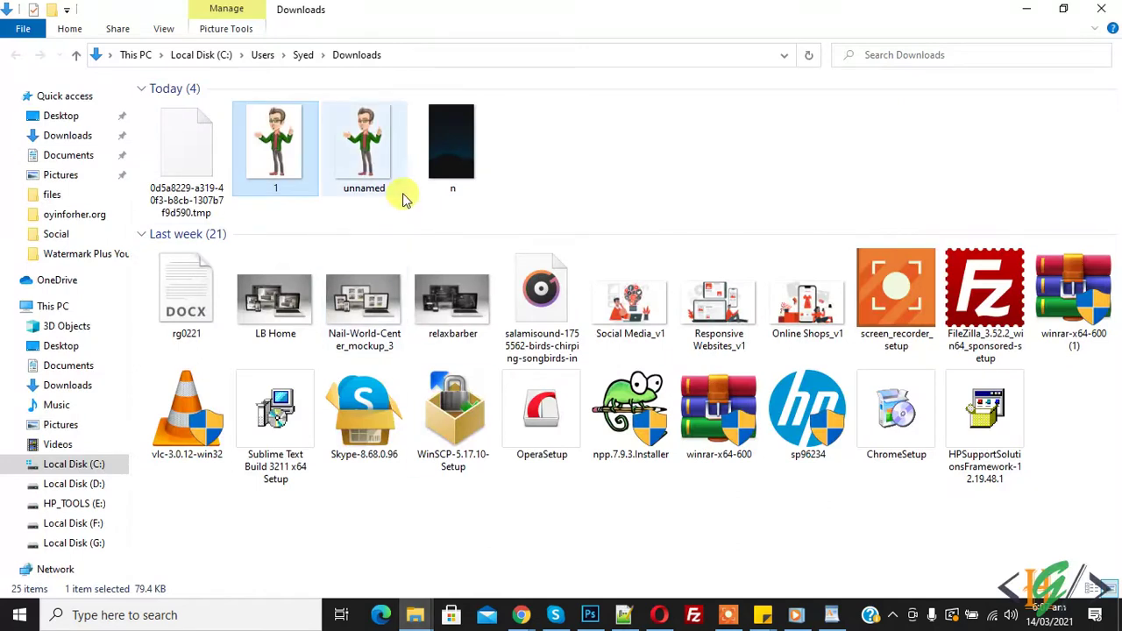
left_click(453, 161)
left_click_drag(453, 160, 550, 441)
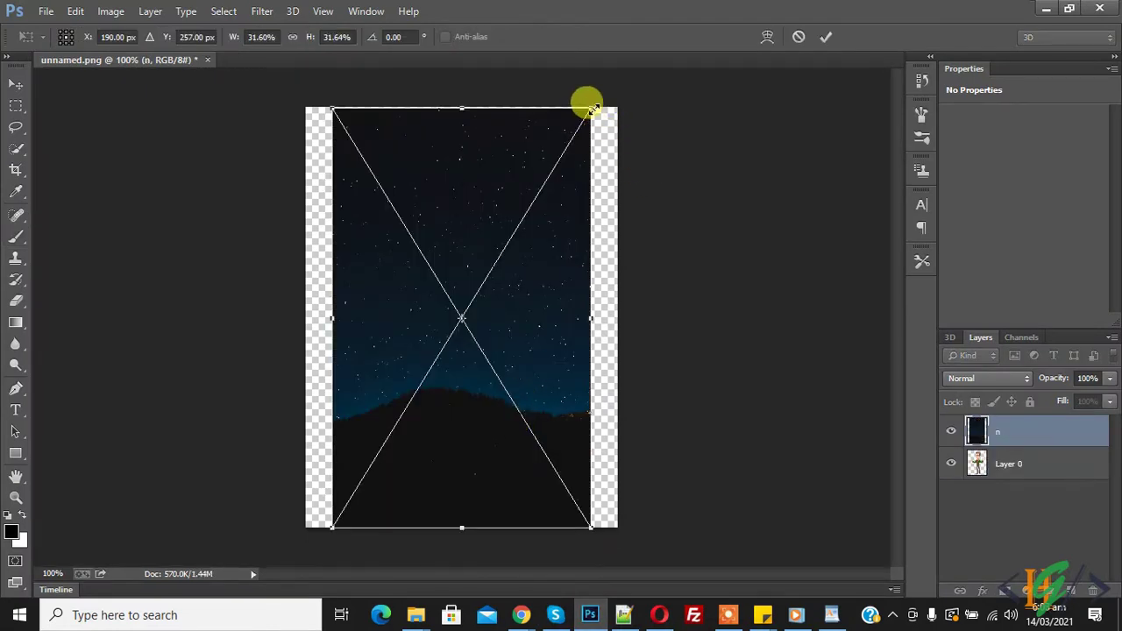
left_click_drag(588, 107, 617, 107)
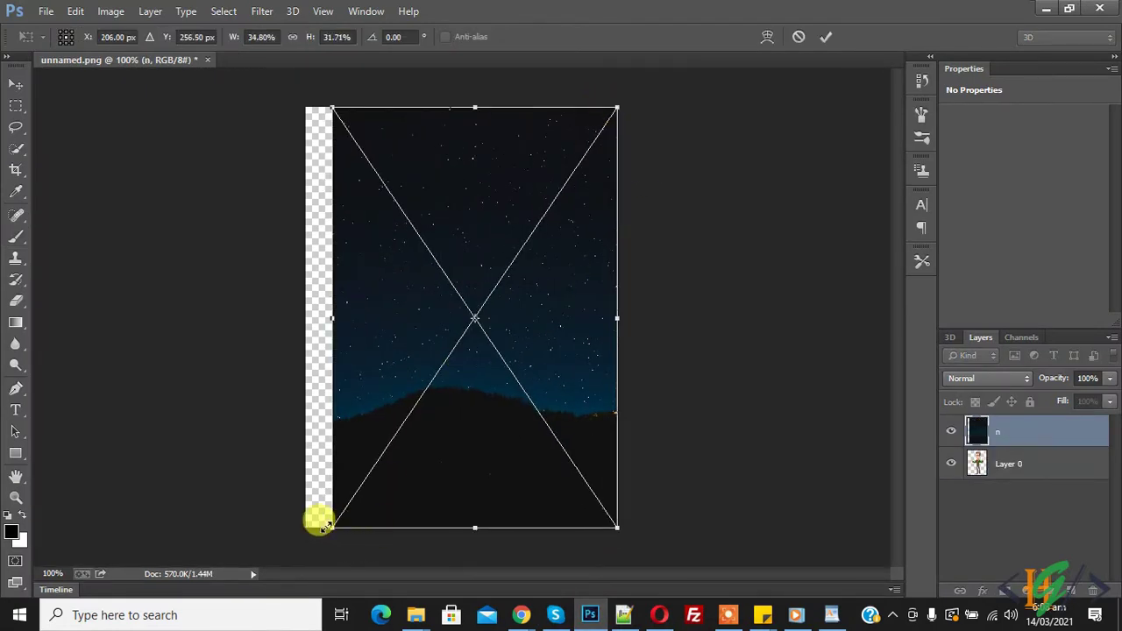
left_click_drag(324, 526, 296, 525)
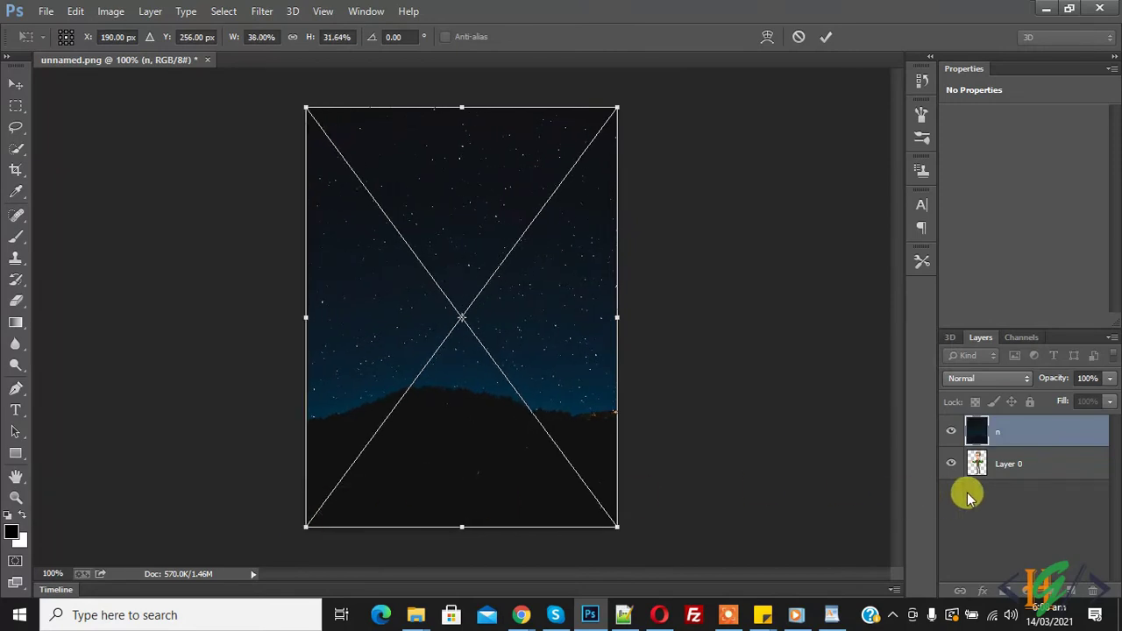
left_click(826, 37)
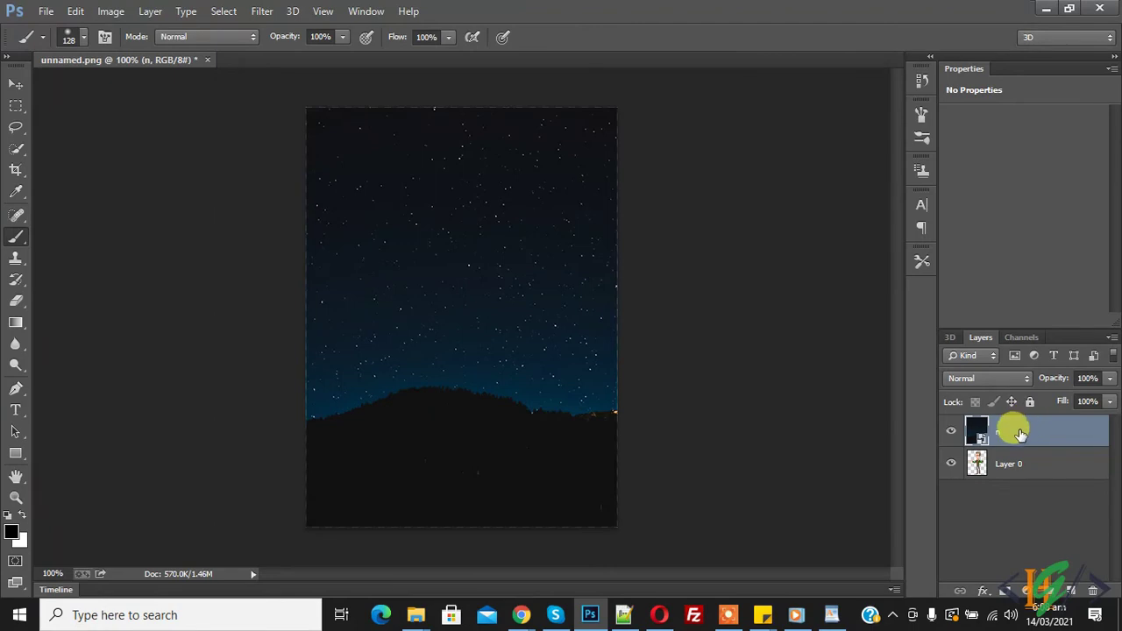
left_click_drag(1020, 435, 1020, 477)
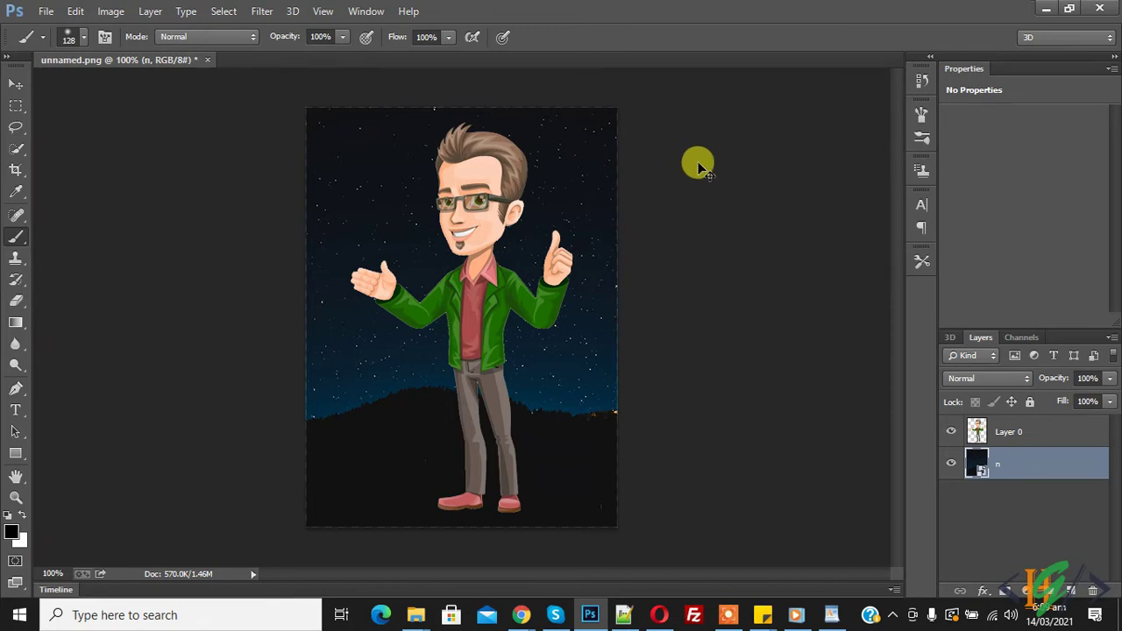
Step: Free-transform the sky layer, widening it and stretching its top and bottom edges to fill the canvas
key("ctrl+t")
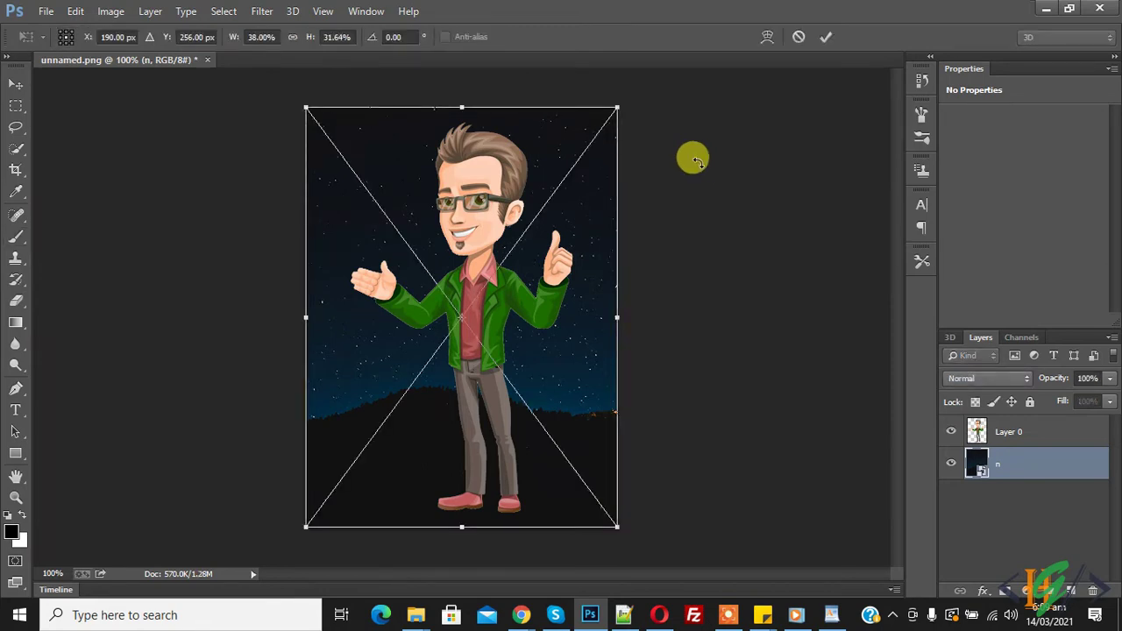
left_click_drag(617, 317, 631, 317)
left_click_drag(305, 316, 287, 316)
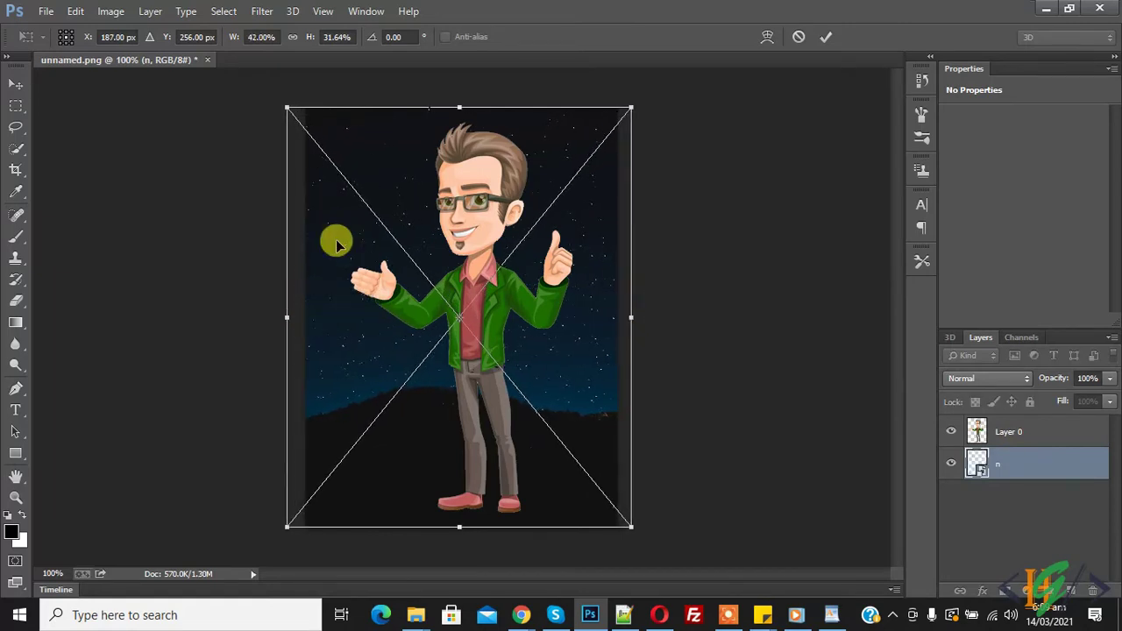
left_click_drag(449, 109, 459, 93)
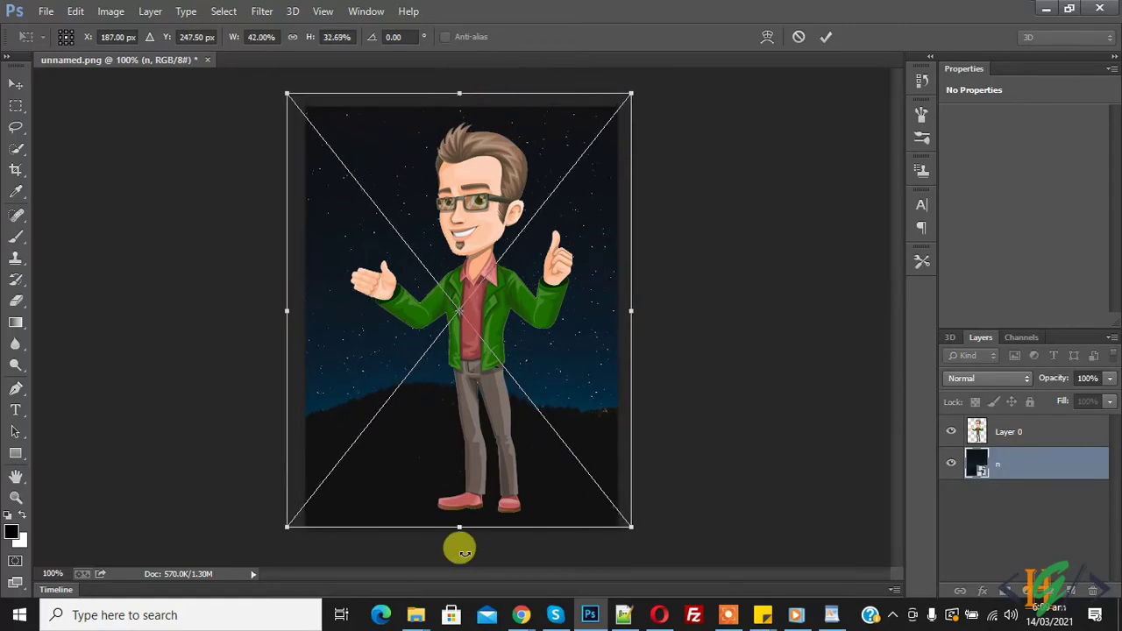
left_click_drag(454, 526, 454, 537)
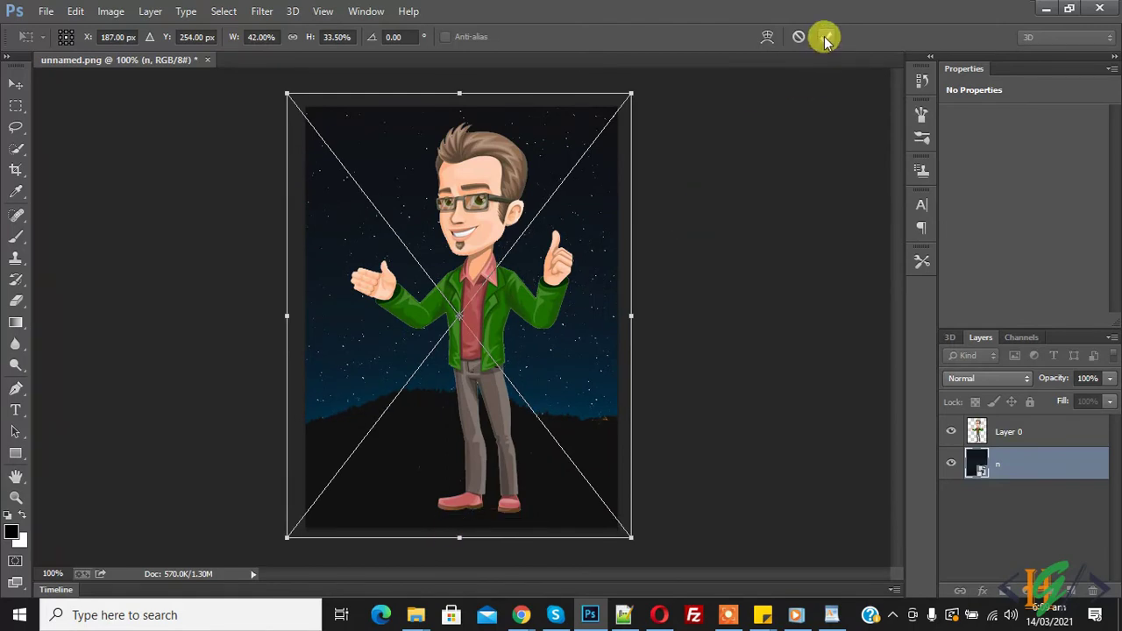
left_click(824, 39)
key("b")
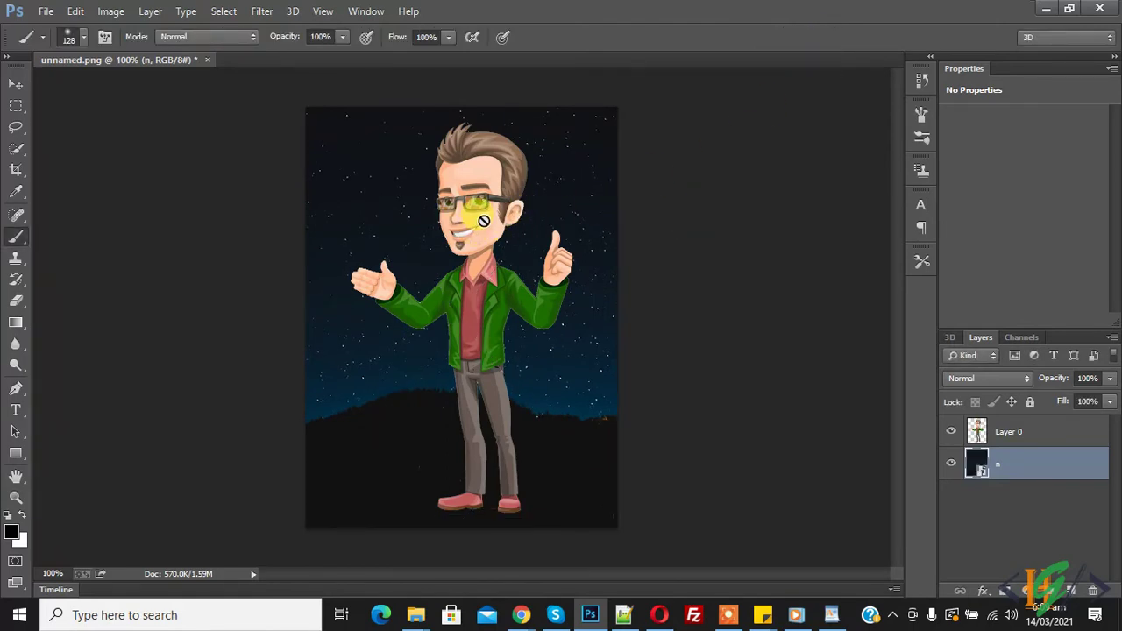
Step: Save the character-over-night-sky composite as JPEG '2' in Downloads, accepting the quality settings
left_click(44, 11)
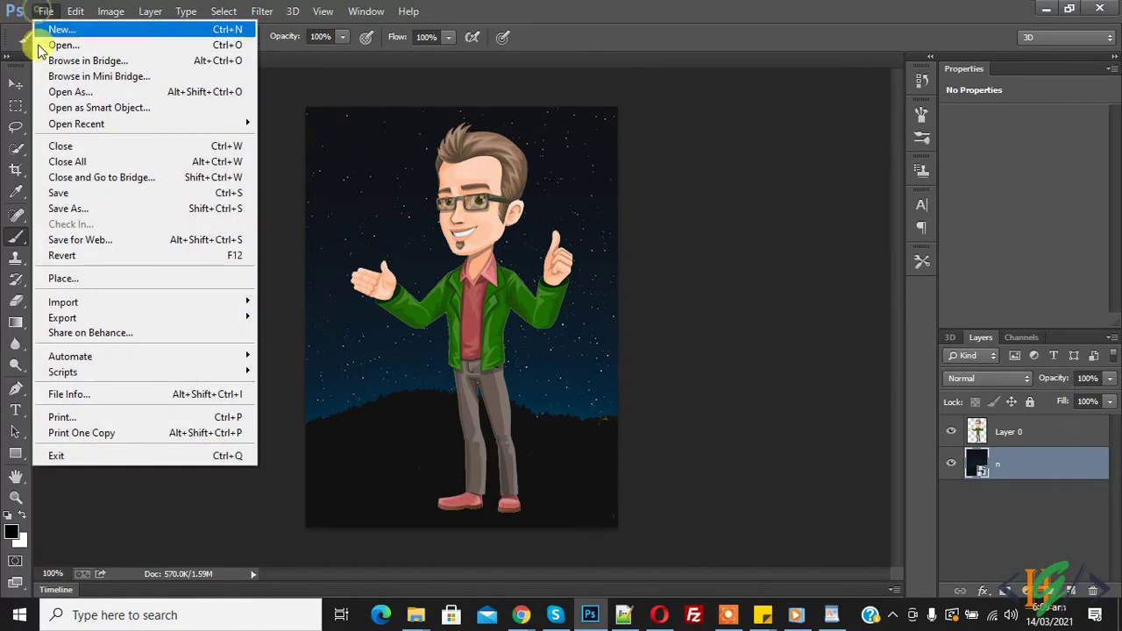
left_click(58, 213)
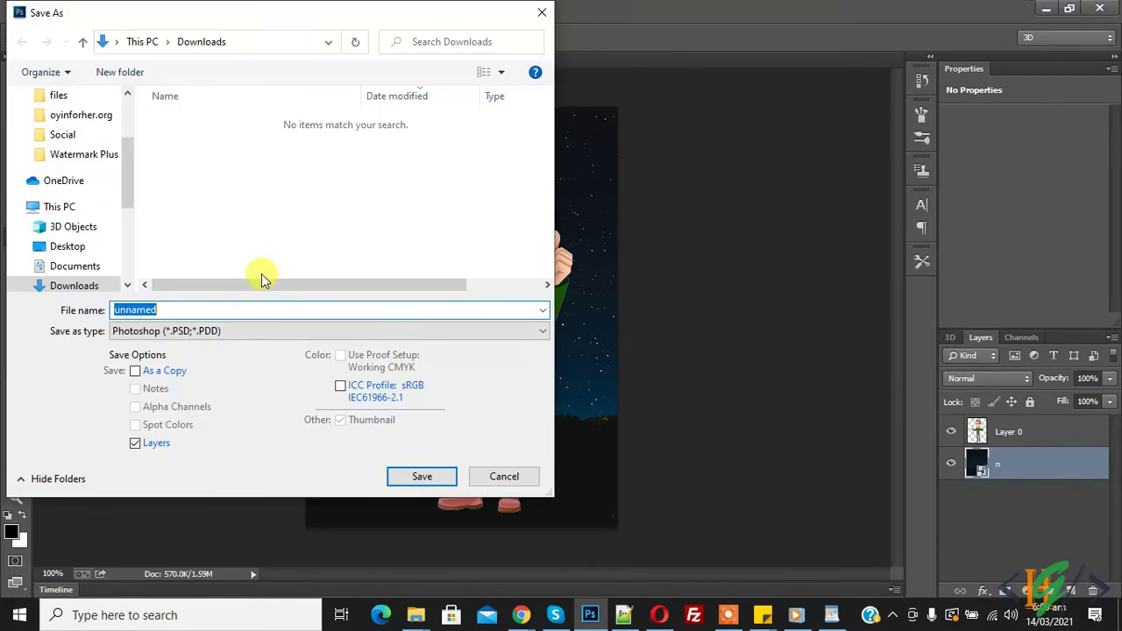
type("2")
left_click(295, 332)
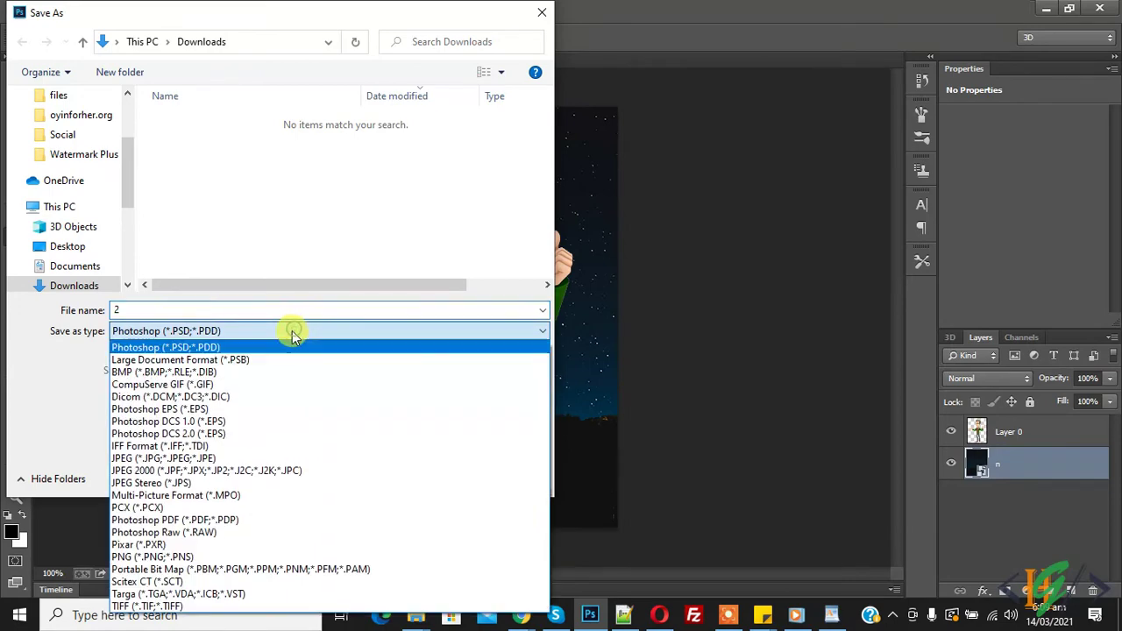
left_click(225, 457)
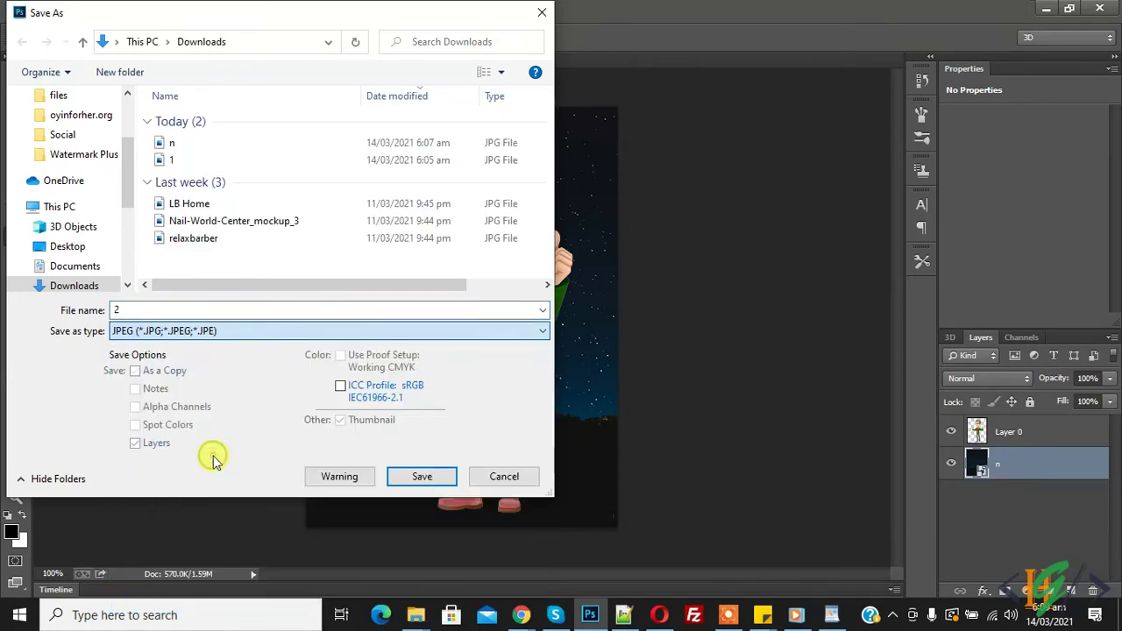
left_click(420, 477)
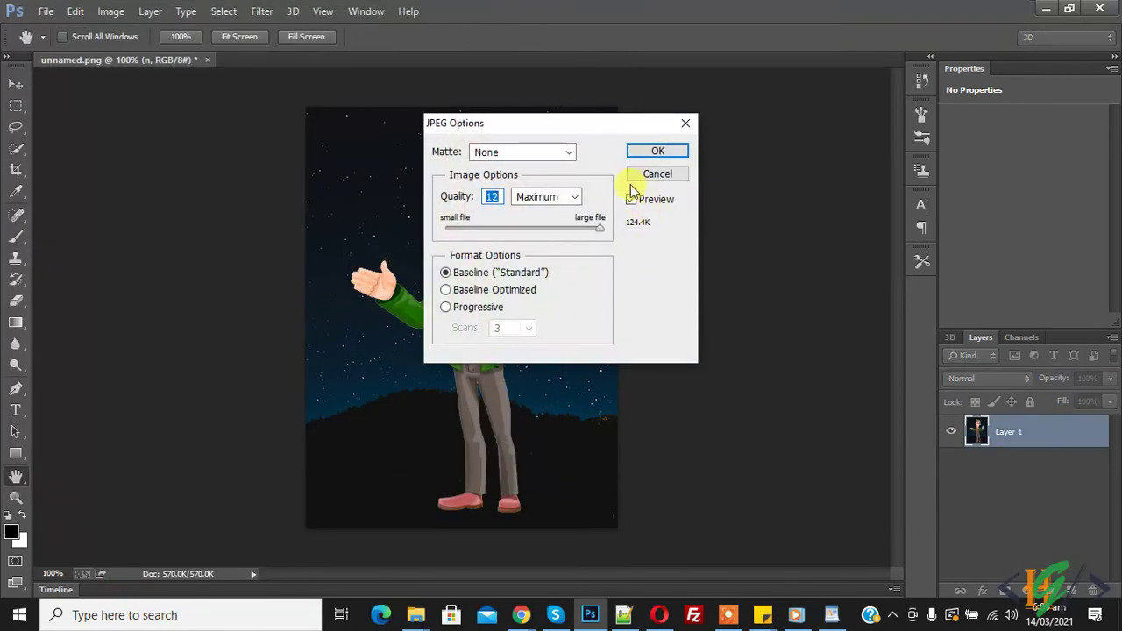
left_click(636, 149)
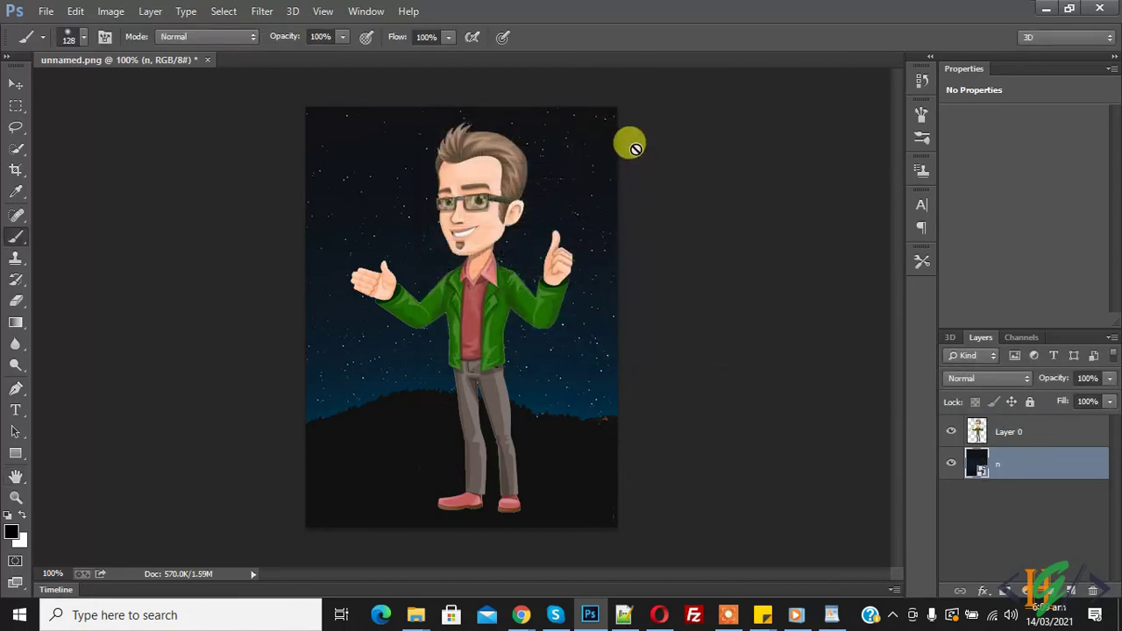
mouse_move(416, 615)
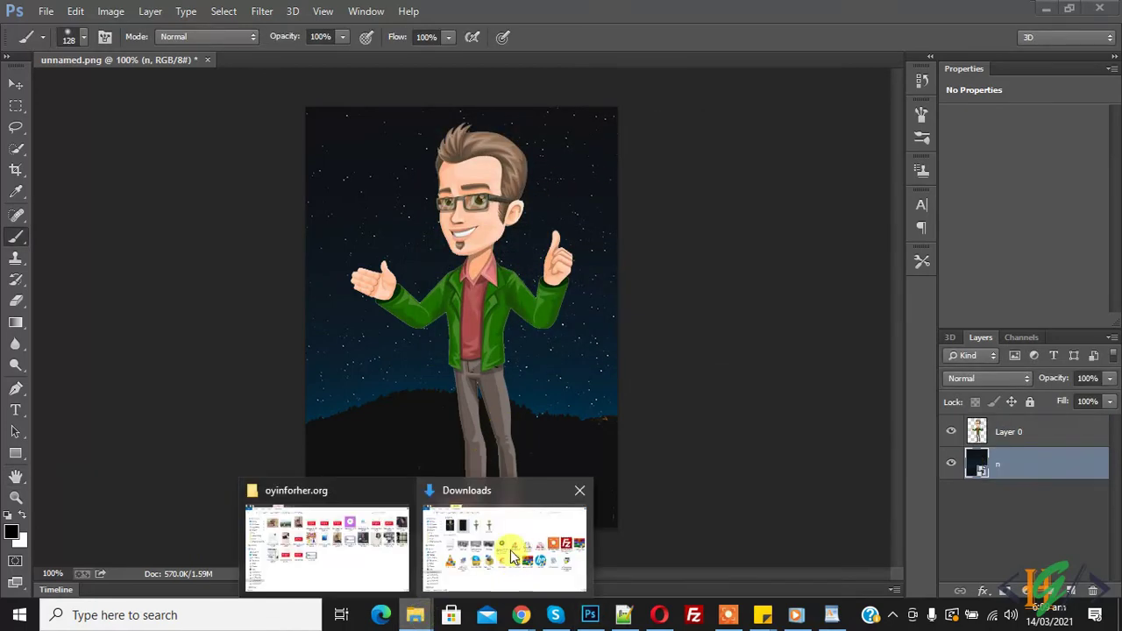
left_click(510, 549)
left_click(449, 162)
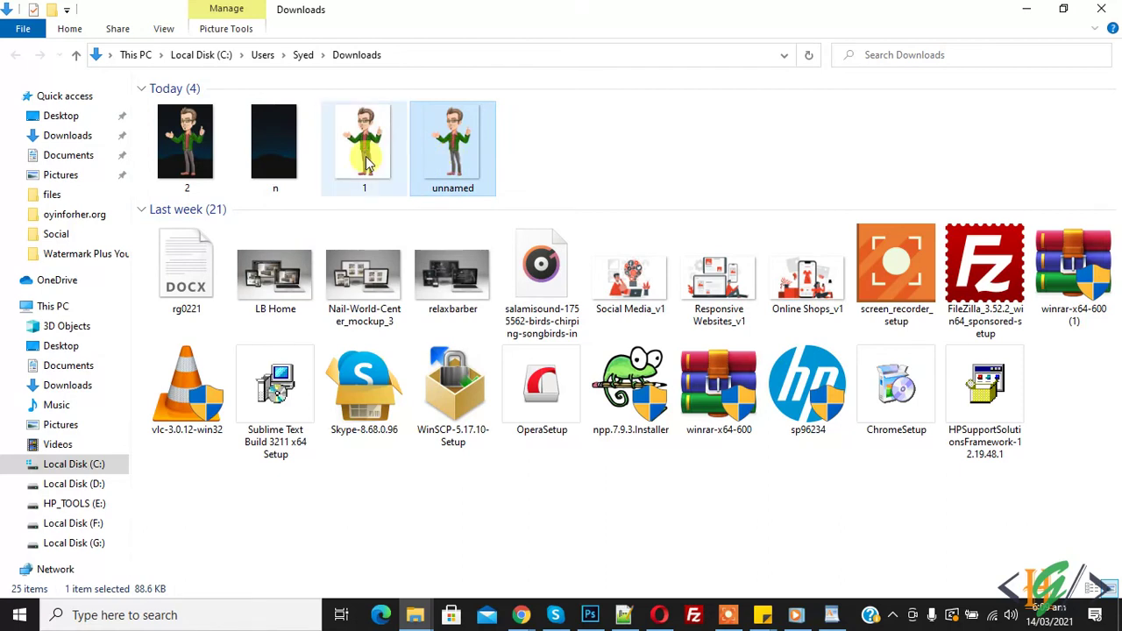
double_click(178, 163)
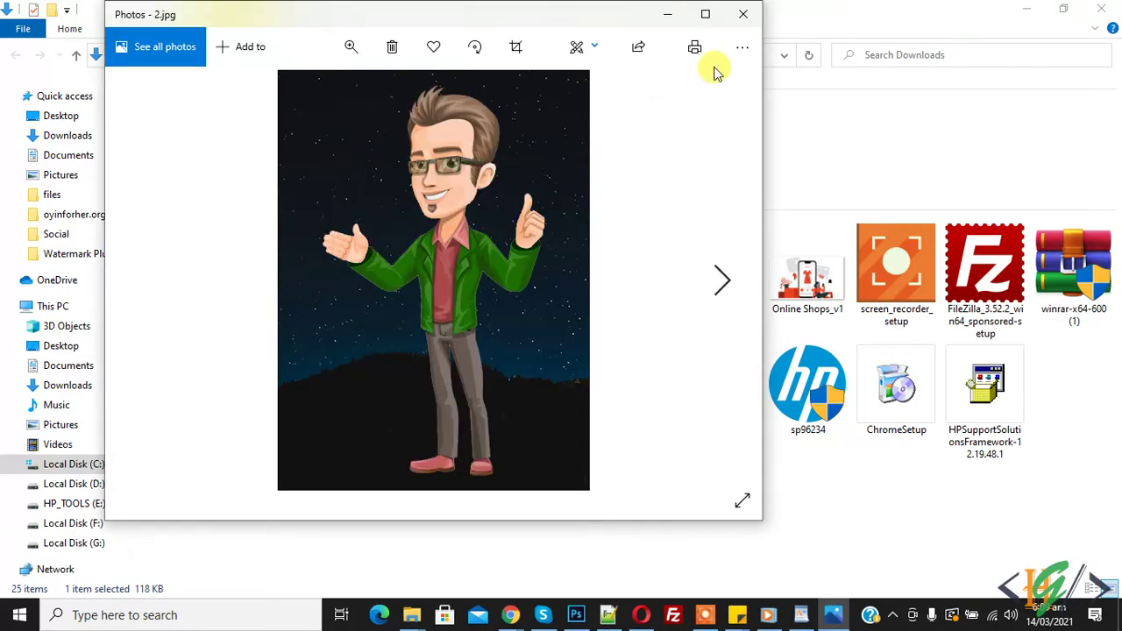
left_click(743, 18)
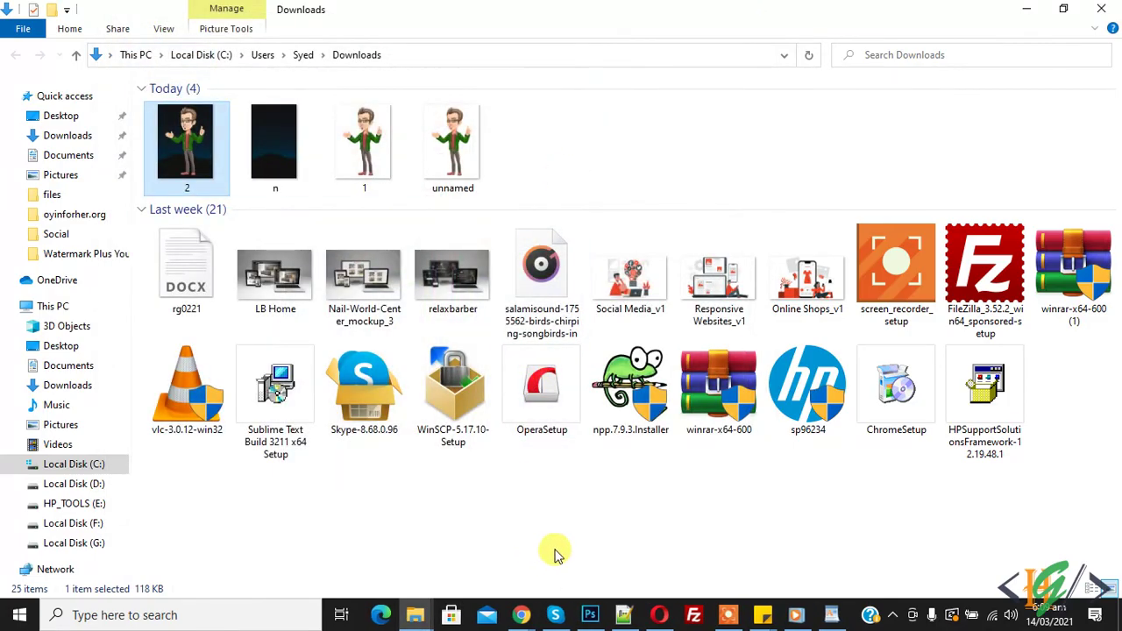
left_click(589, 616)
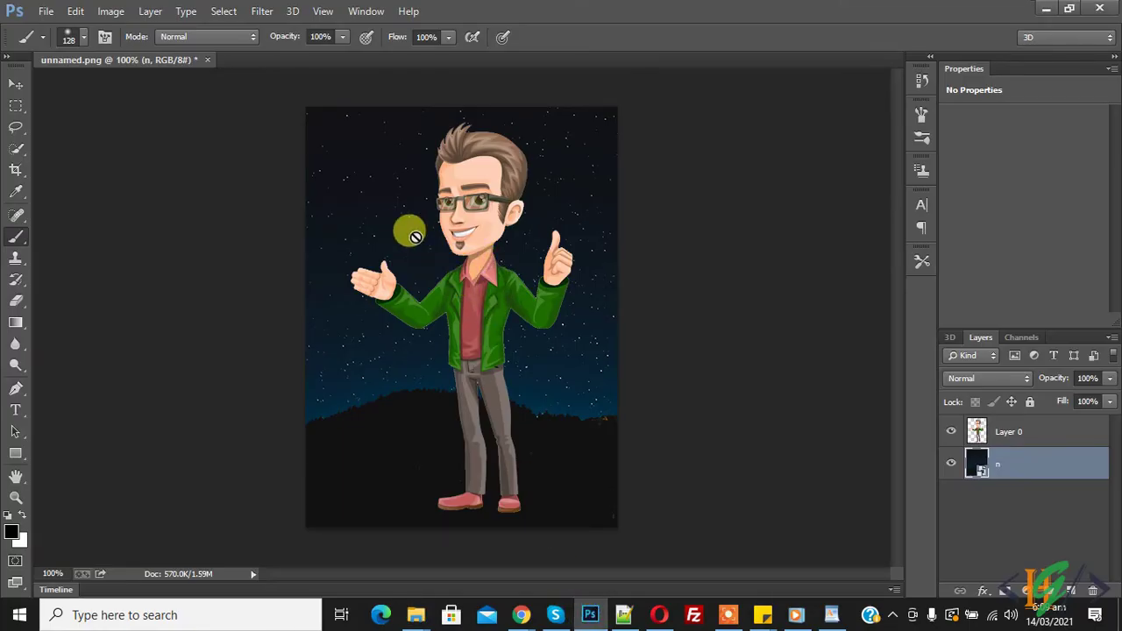
Step: Hide sky layer n, add an empty Layer 1, and set the foreground colour to 3c0e0e
left_click(952, 465)
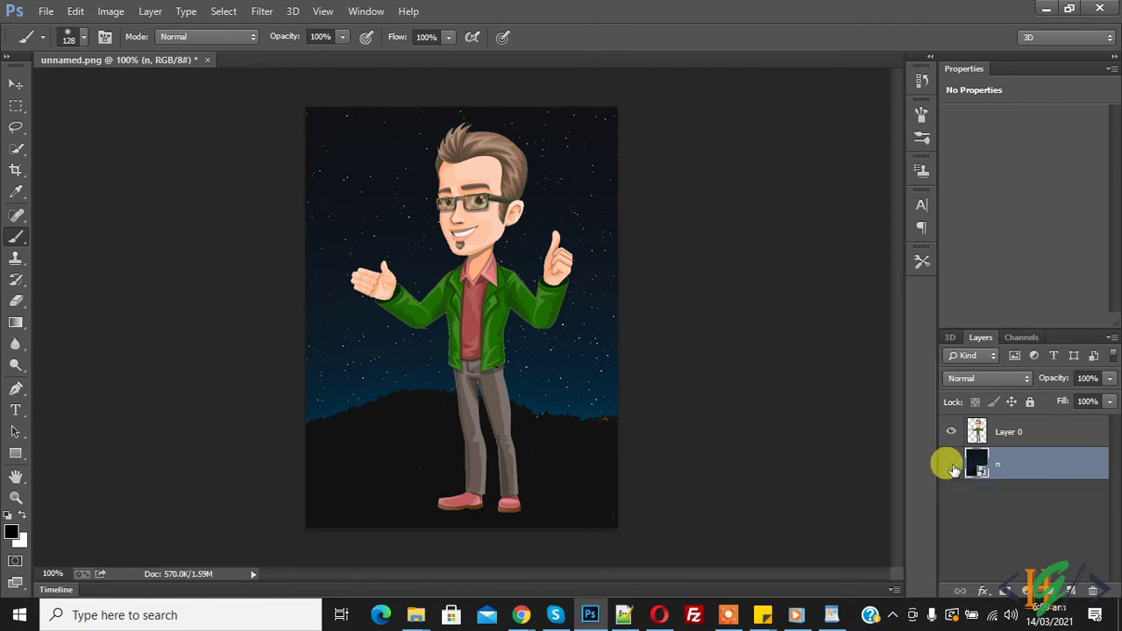
left_click(1072, 593)
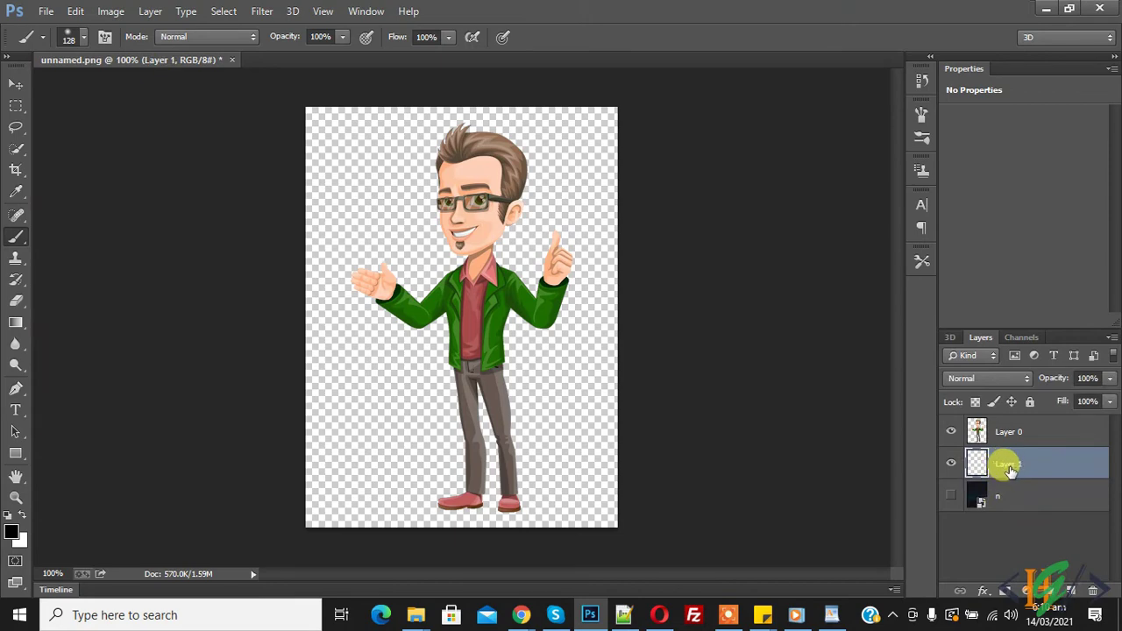
left_click(11, 532)
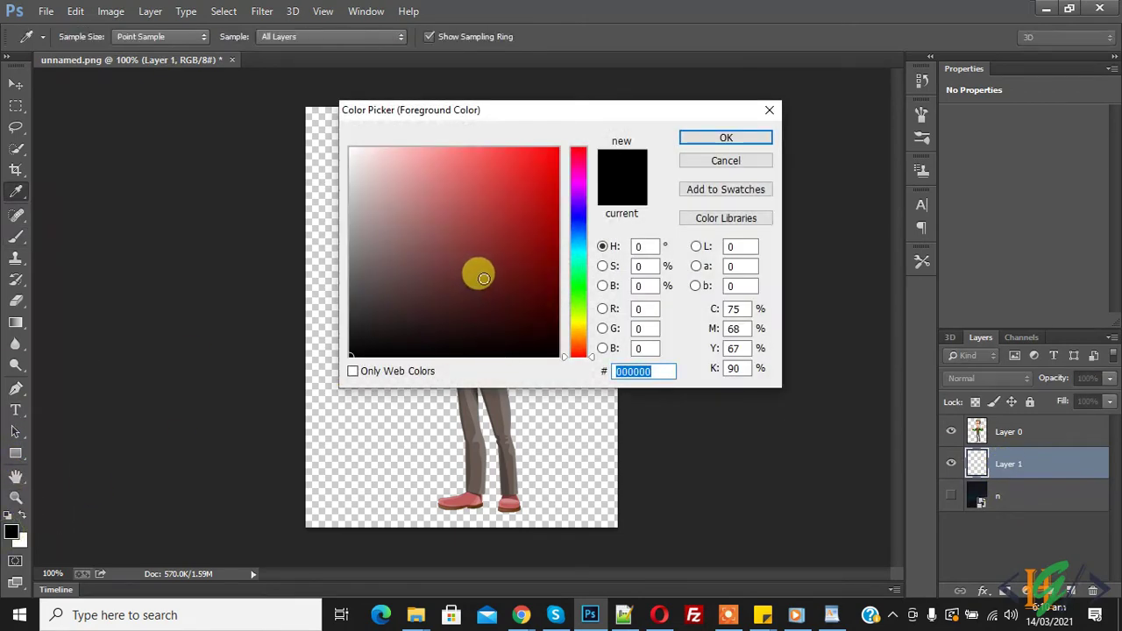
left_click_drag(517, 201, 562, 358)
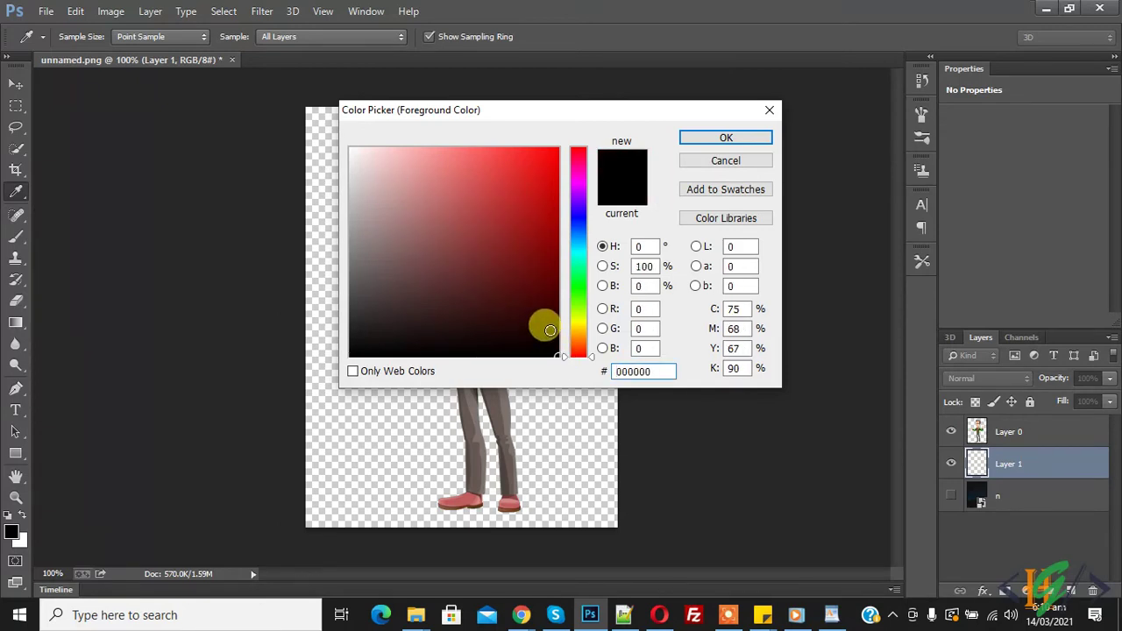
left_click(511, 308)
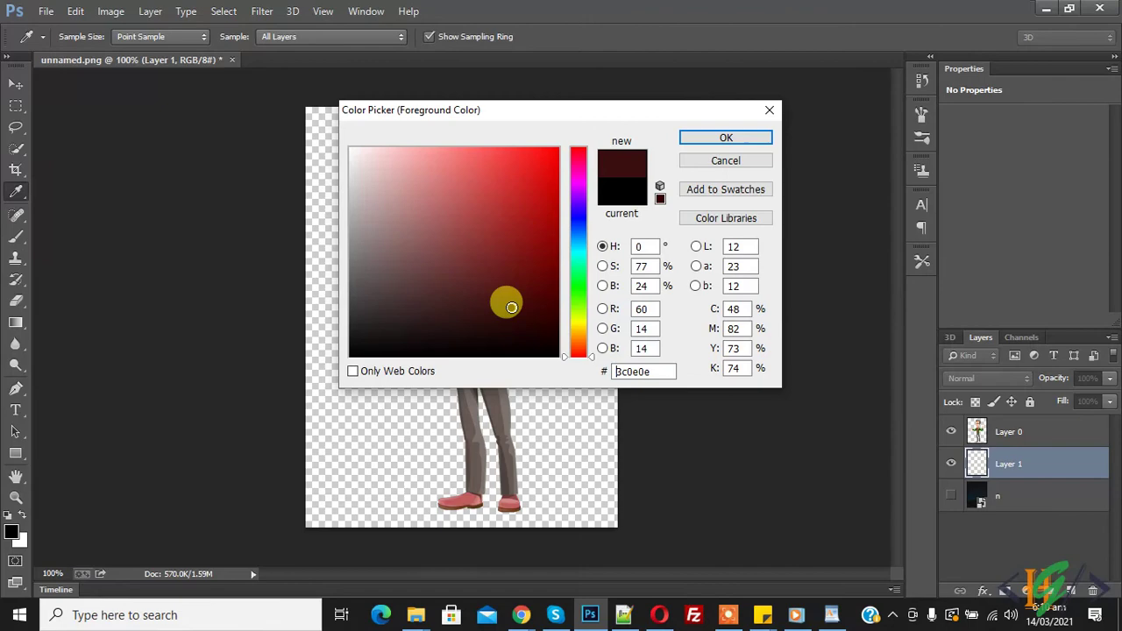
left_click(714, 137)
key("b")
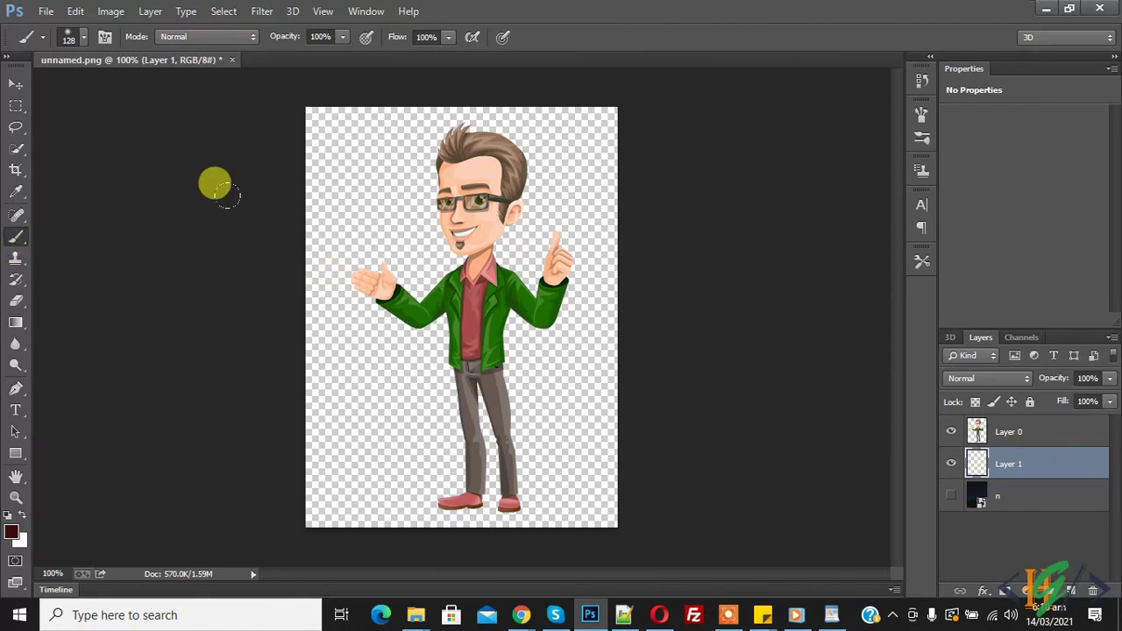
Step: Brush dark red strokes across Layer 1 to cover the whole canvas behind the character
mouse_move(215, 184)
left_mouse_down()
mouse_move(509, 168)
mouse_move(315, 95)
mouse_move(627, 82)
mouse_move(509, 180)
mouse_move(156, 243)
mouse_move(535, 292)
mouse_move(636, 386)
mouse_move(401, 449)
mouse_move(280, 465)
mouse_move(624, 363)
mouse_move(553, 308)
mouse_move(379, 307)
mouse_move(460, 313)
mouse_move(618, 422)
left_mouse_up()
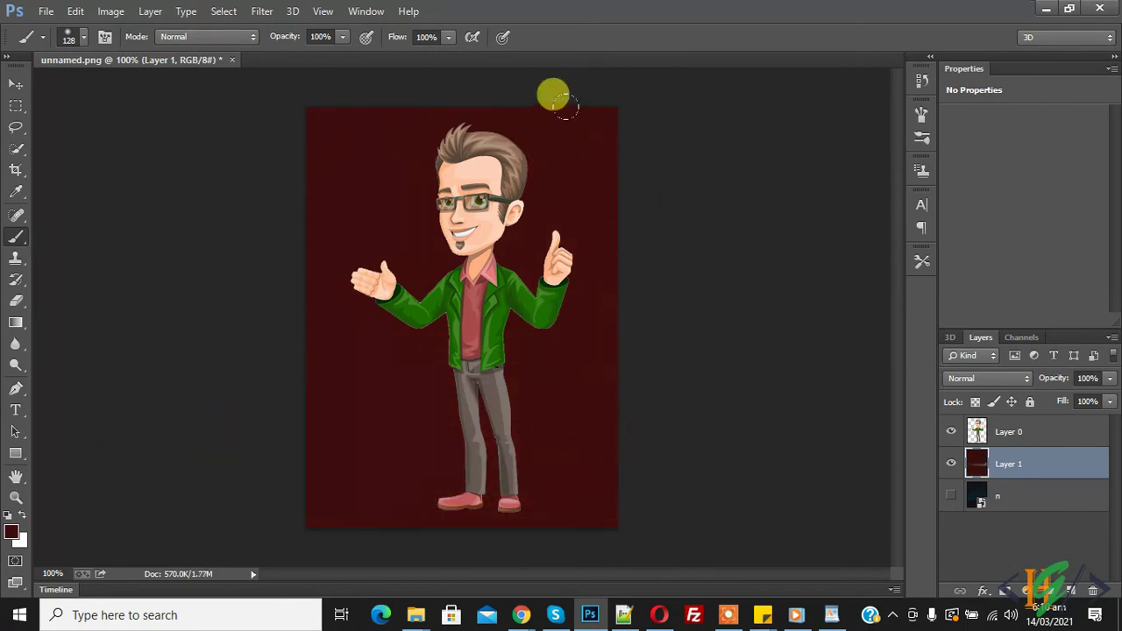
left_click_drag(412, 422, 337, 482)
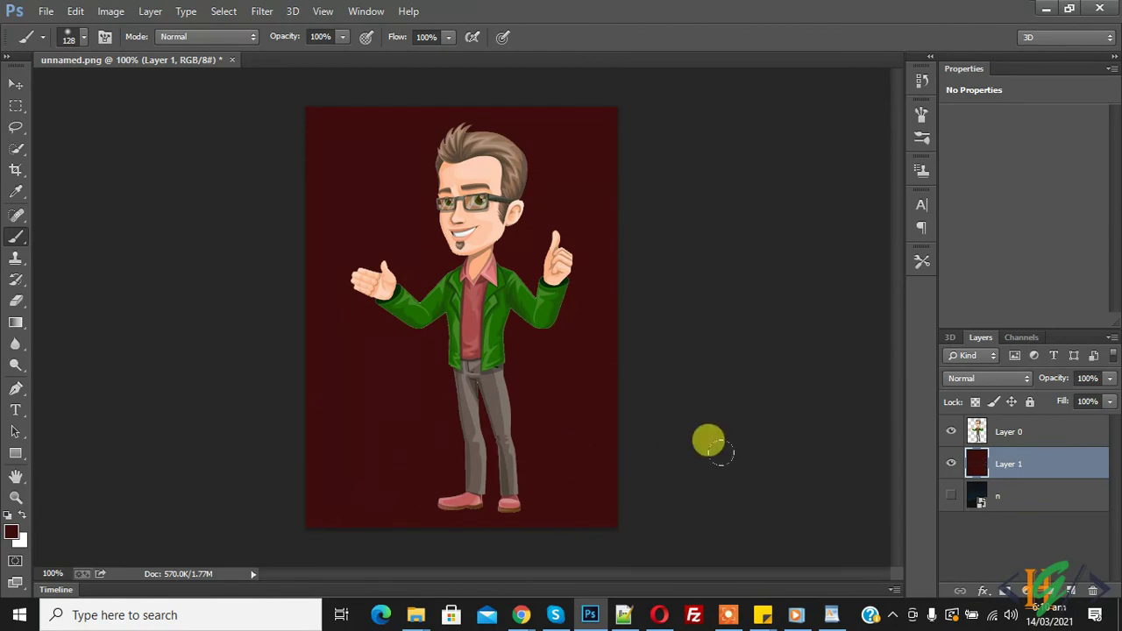